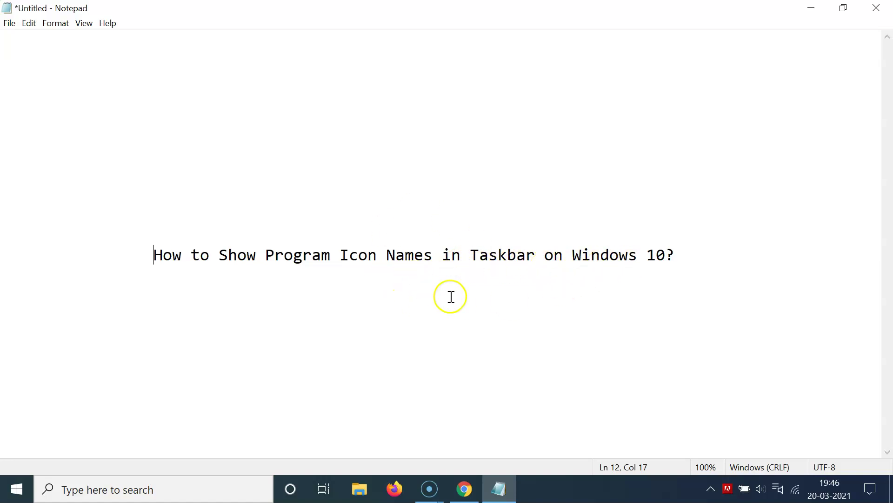
# Minimize the Notepad note to clear the desktop
pyautogui.click(811, 8)
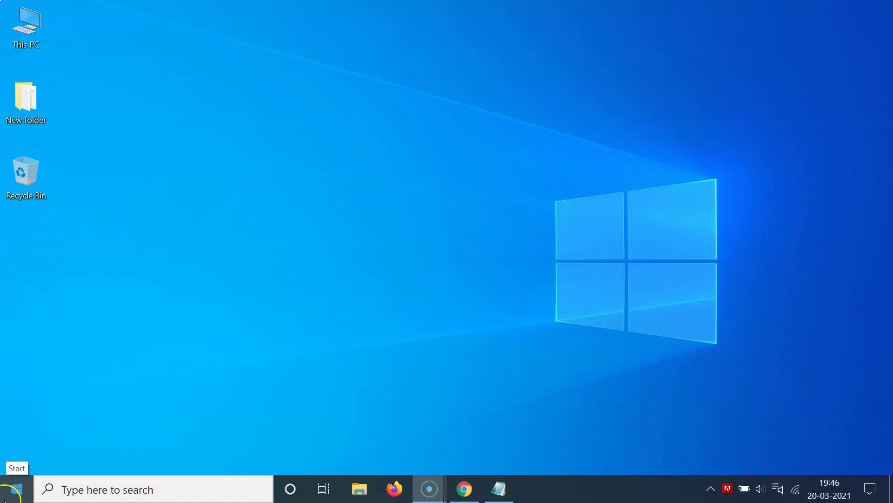
# Open the Windows Start menu from the taskbar
pyautogui.click(16, 489)
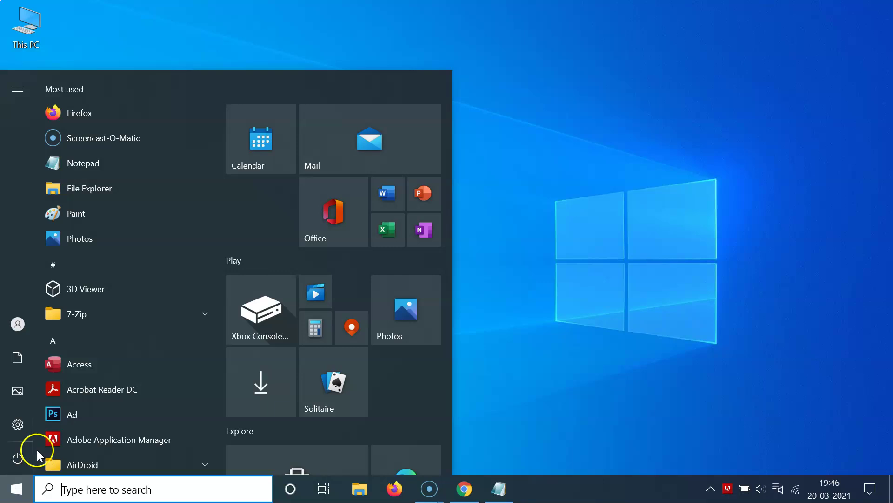
pyautogui.moveTo(18, 424)
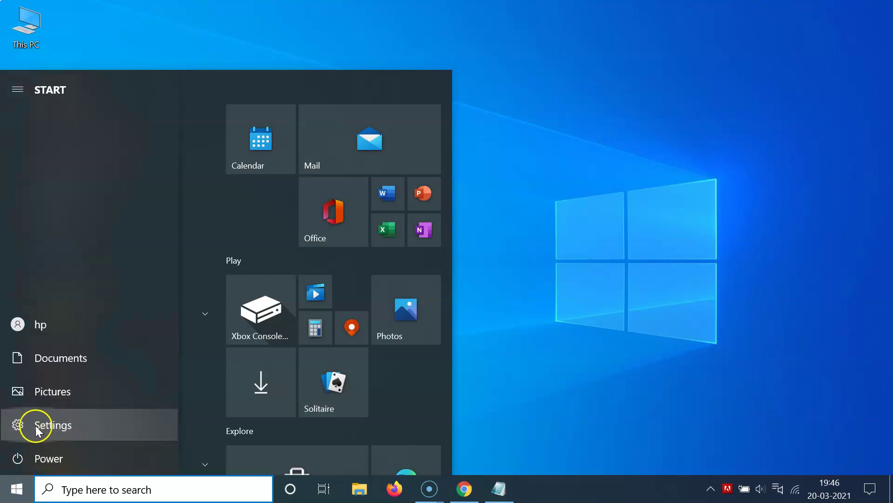
# Go to the Taskbar page under Settings > Personalization
pyautogui.click(25, 426)
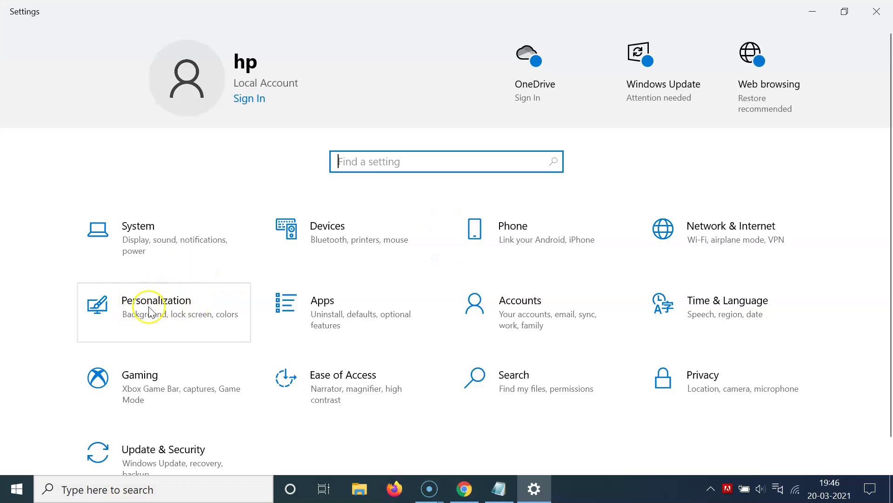
pyautogui.click(165, 317)
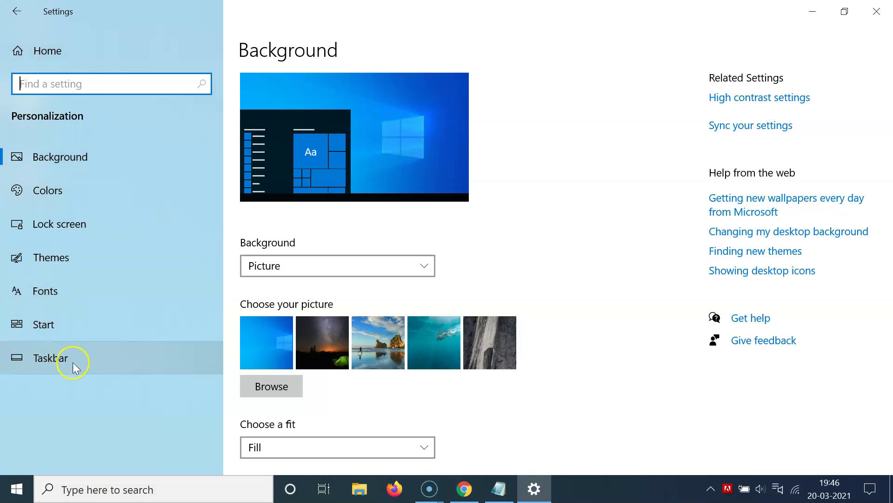
pyautogui.click(56, 362)
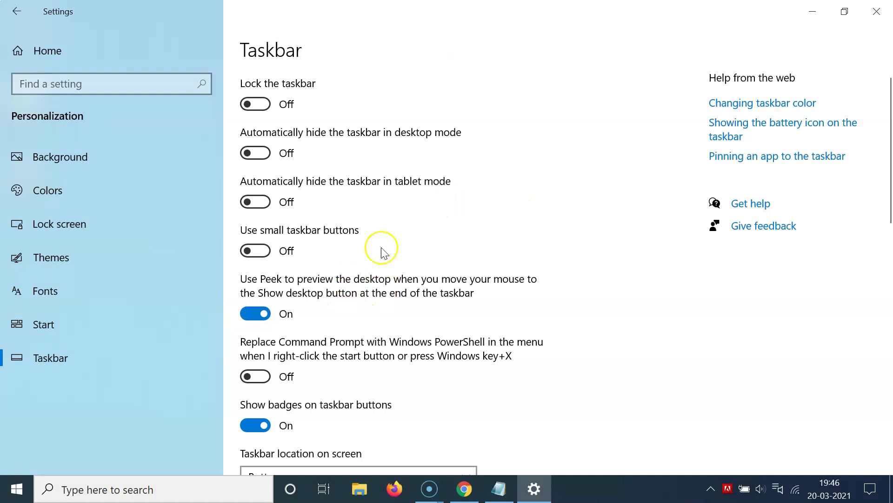
pyautogui.scroll(-2, 490, 241)
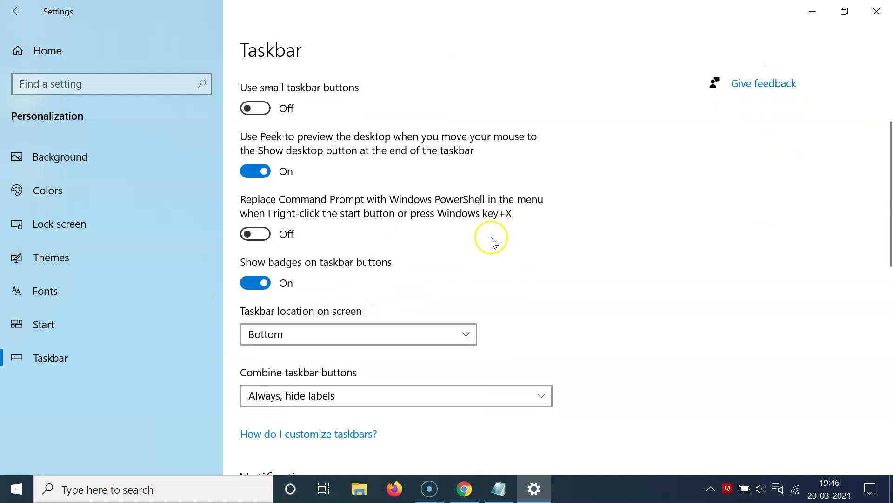
pyautogui.scroll(-1, 489, 245)
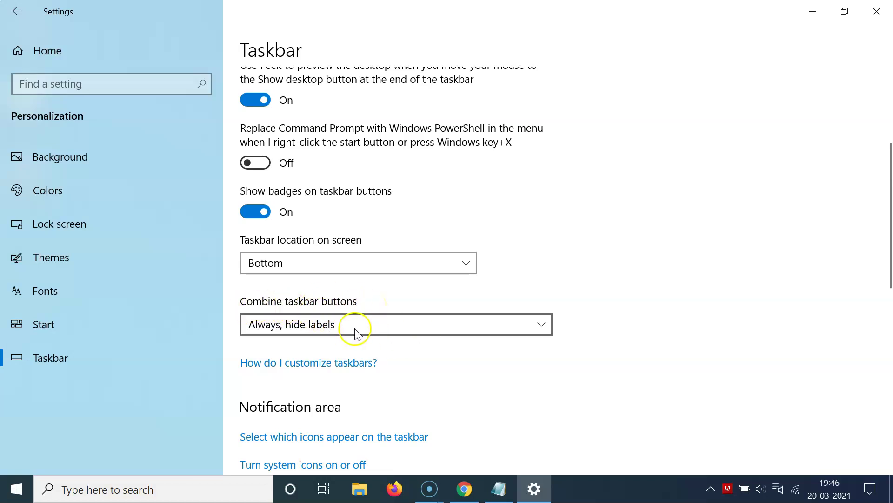
# Set the Combine taskbar buttons dropdown to Never
pyautogui.click(391, 329)
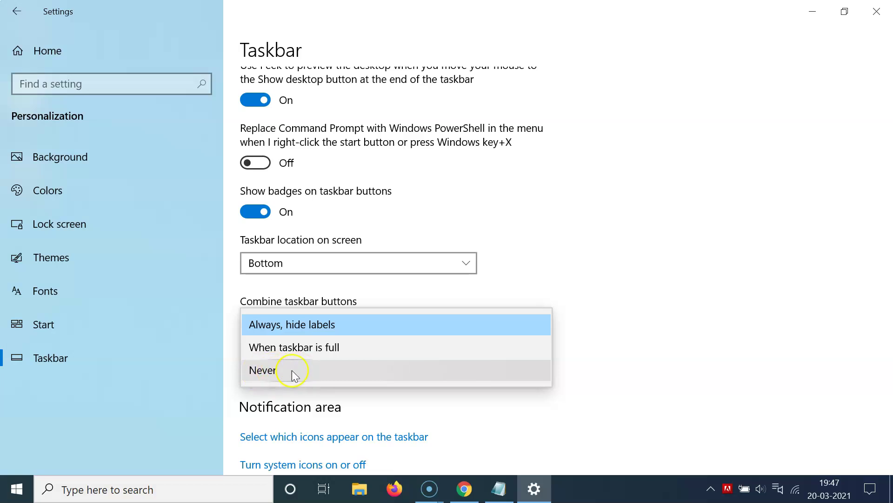
pyautogui.click(293, 375)
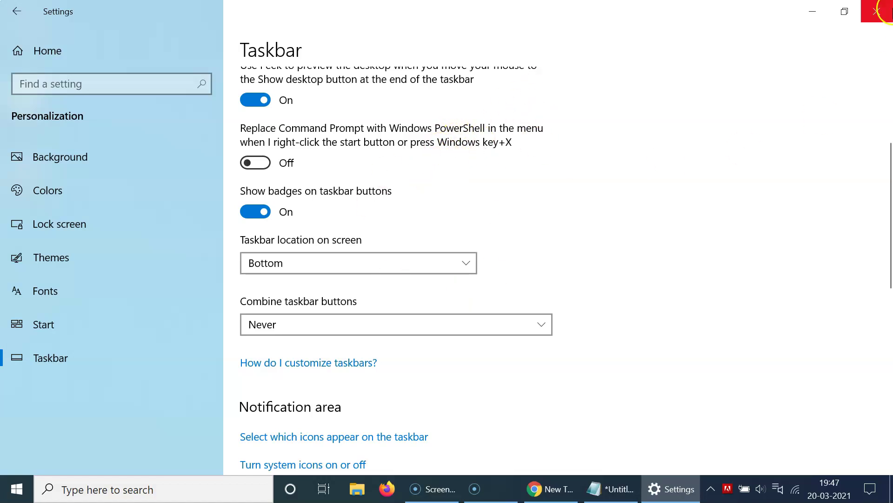
# Close the Settings window and open File Explorer with Win+E
pyautogui.click(877, 12)
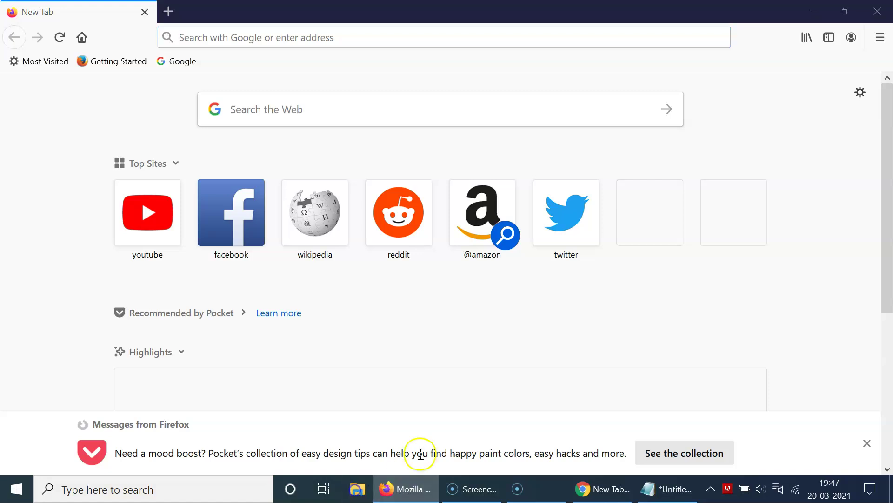
pyautogui.press('super+e')
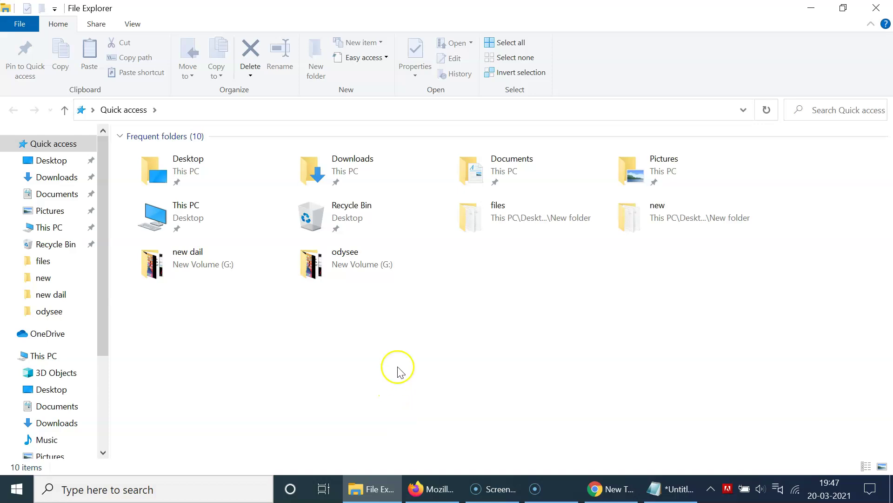
pyautogui.click(668, 489)
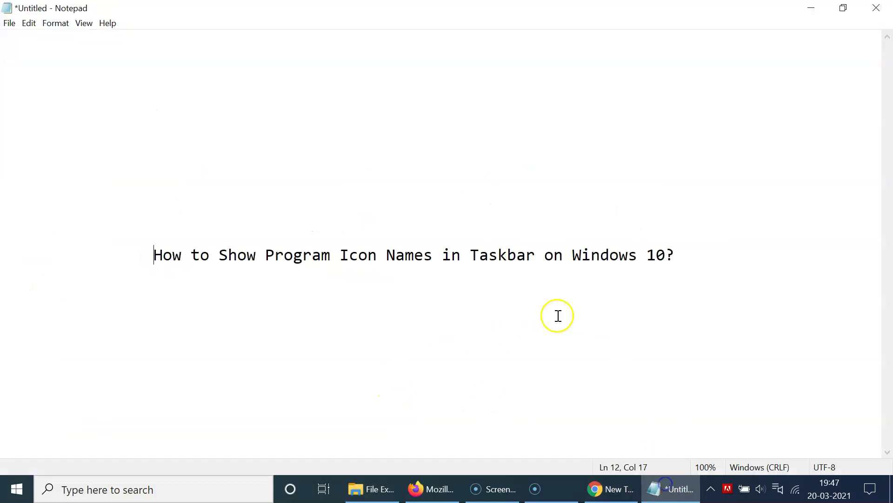